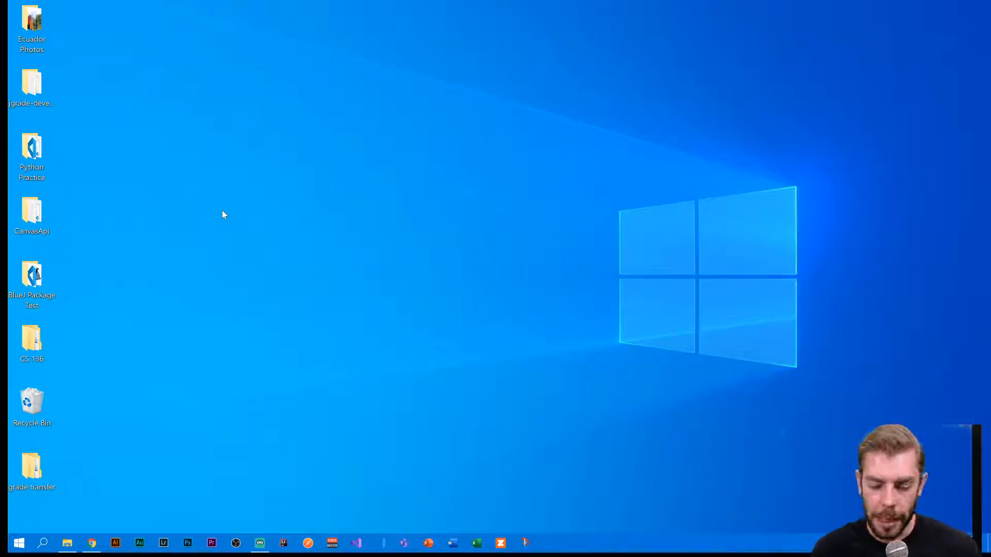
# - Search 'word' in Windows Search and launch Word, opening blank Document6
pyautogui.click(42, 546)
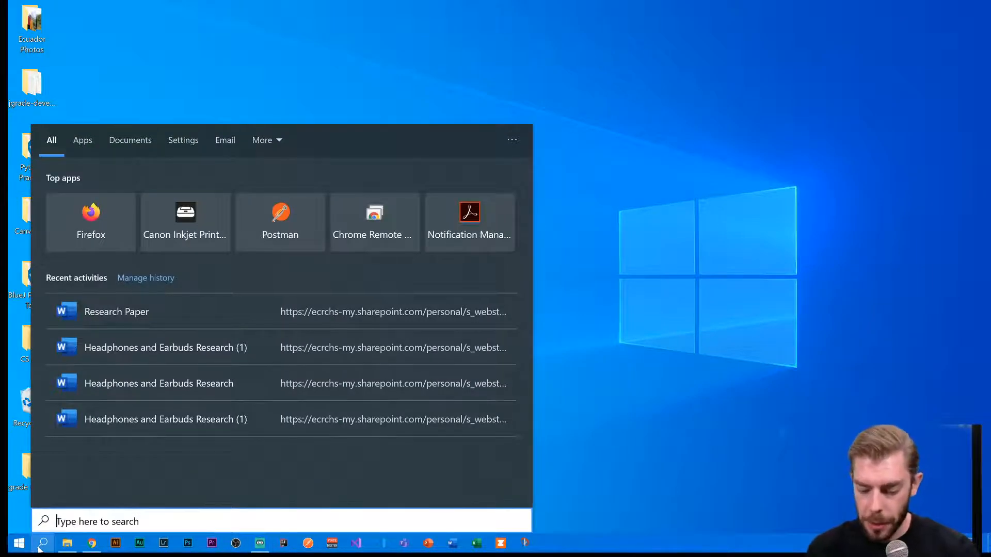
pyautogui.write('word')
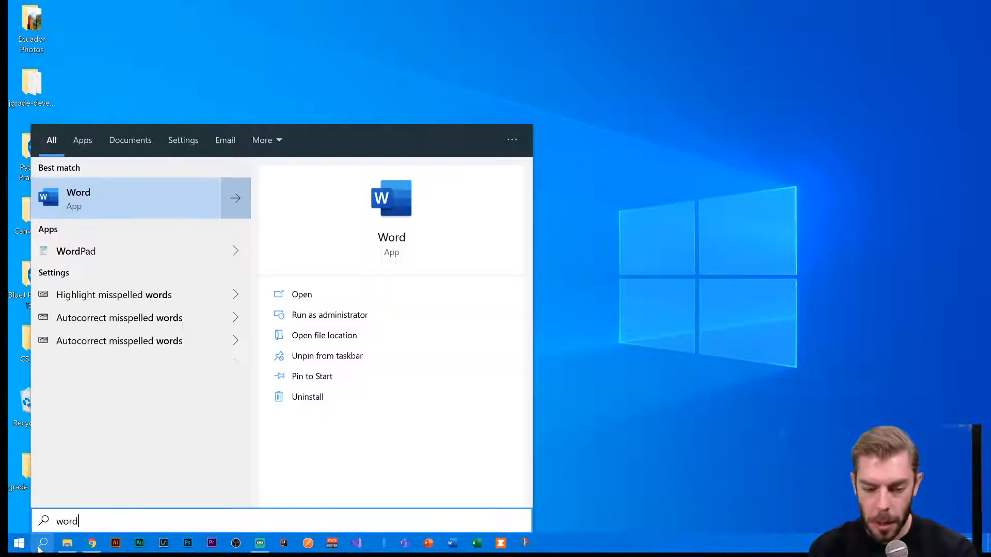
pyautogui.press('Return')
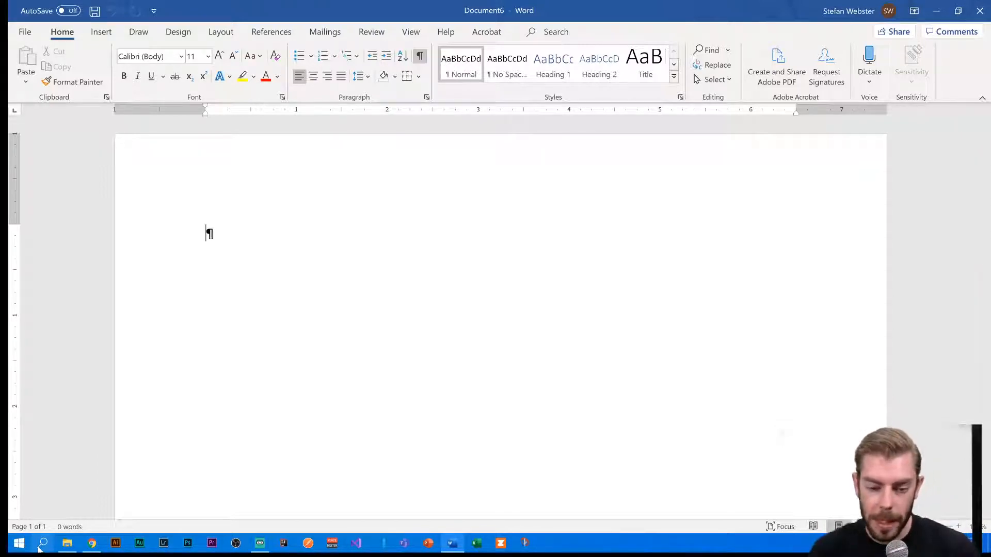
# - Turn on AutoSave and save the document to the school OneDrive as 'Research Paper'
pyautogui.click(71, 11)
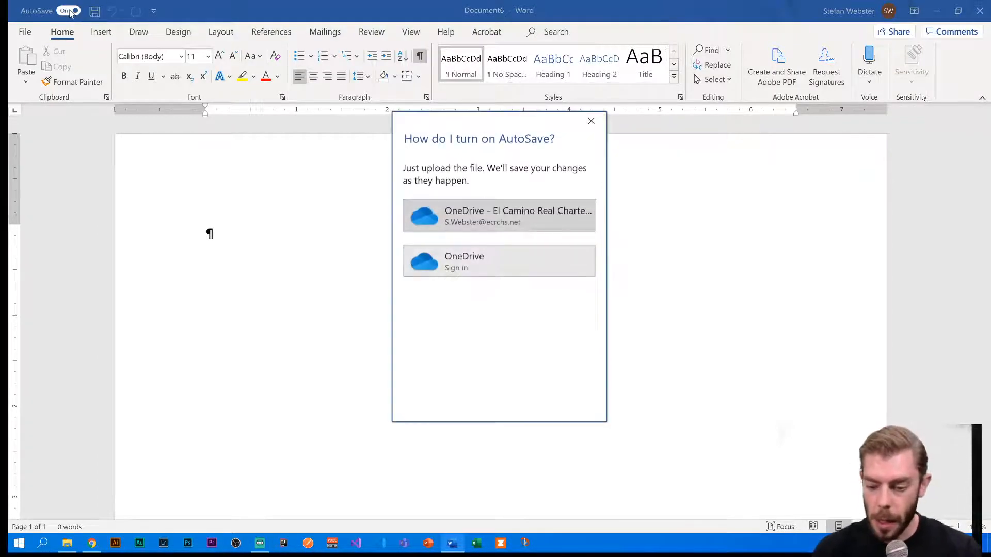
pyautogui.click(477, 217)
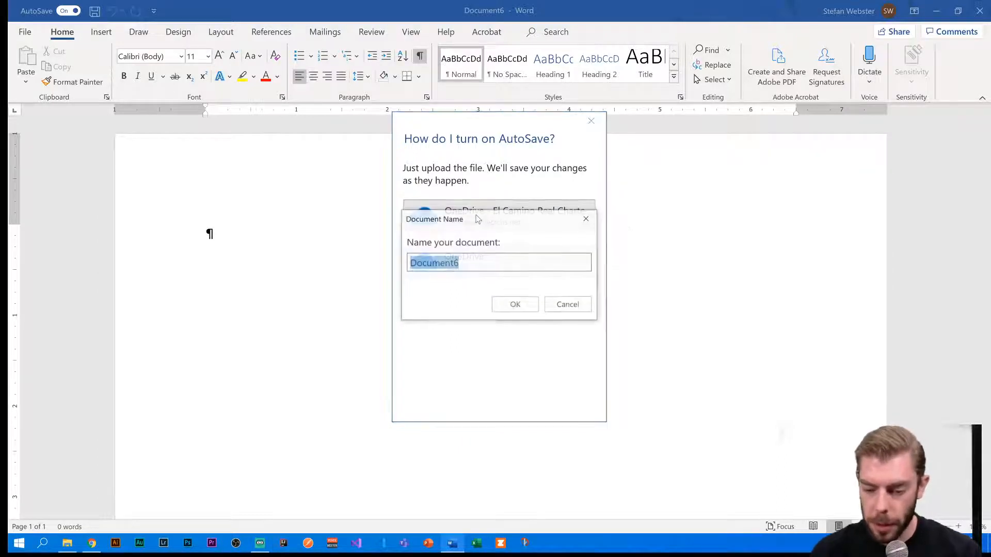
pyautogui.write('Rese')
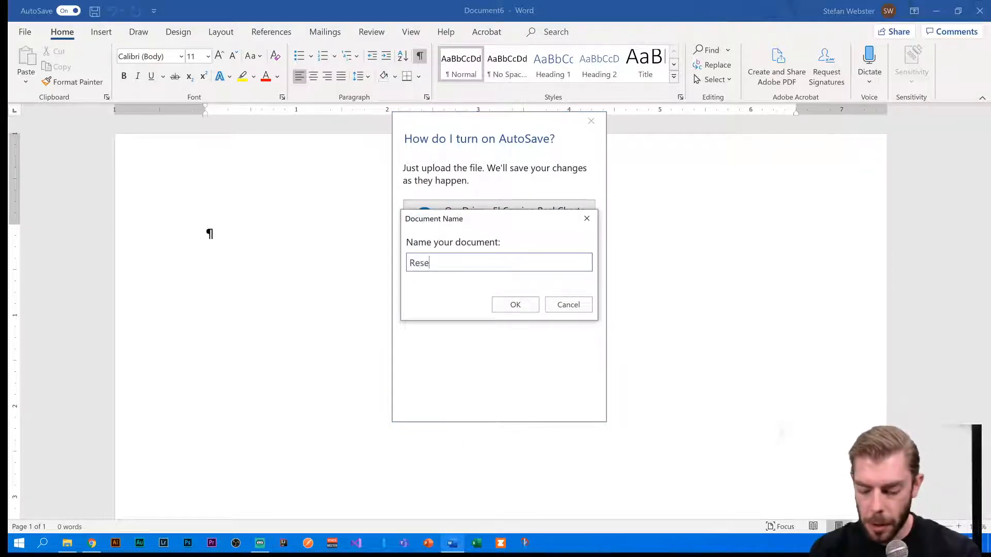
pyautogui.write('arc')
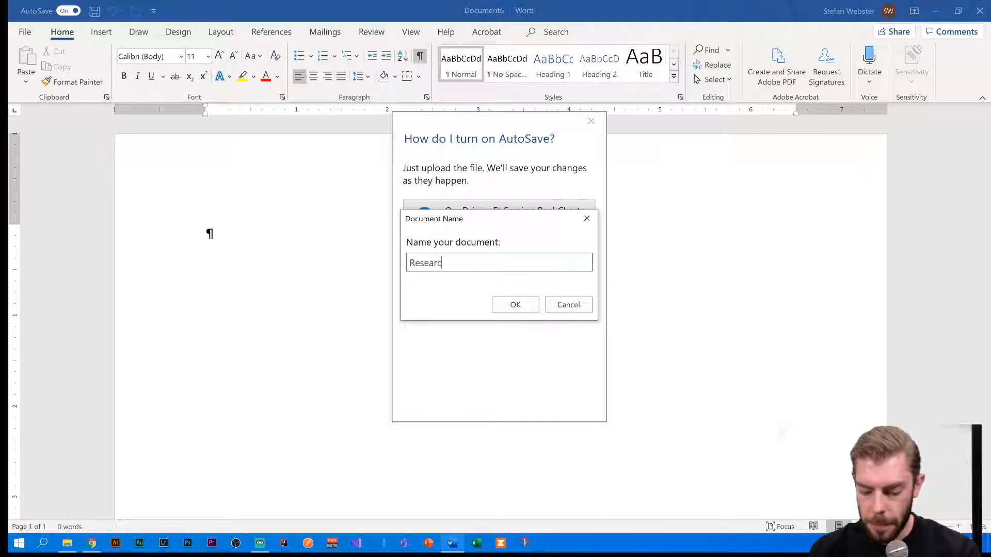
pyautogui.write('h Paper')
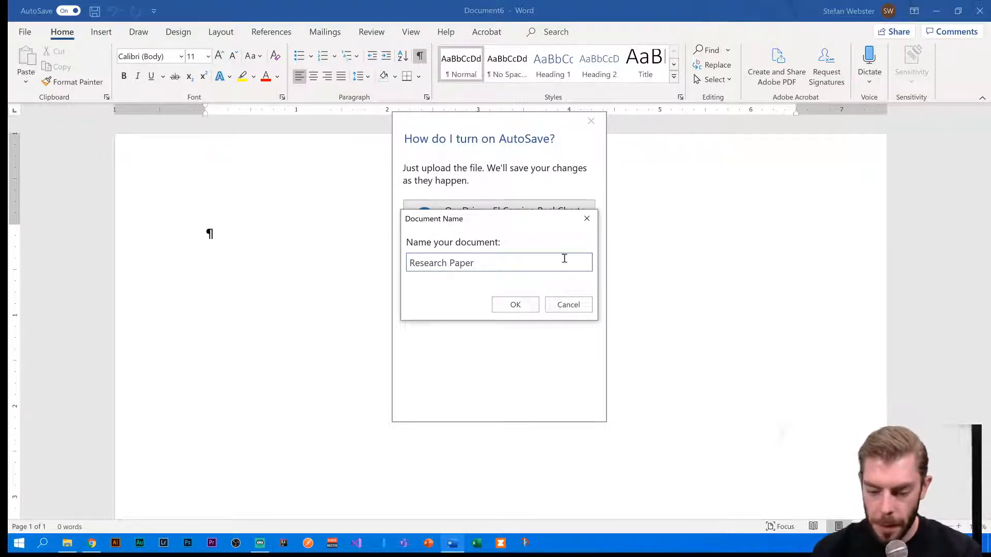
pyautogui.click(515, 305)
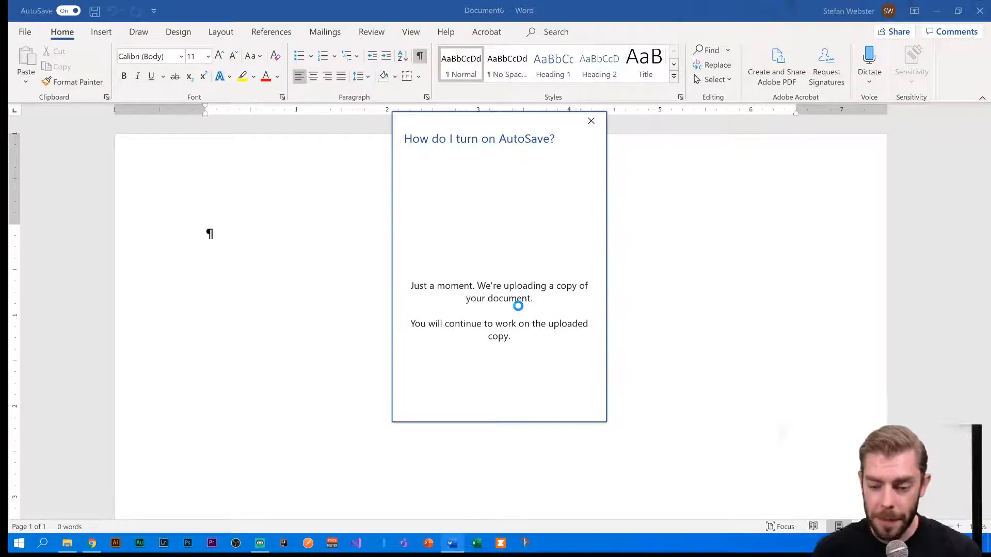
pyautogui.click(494, 11)
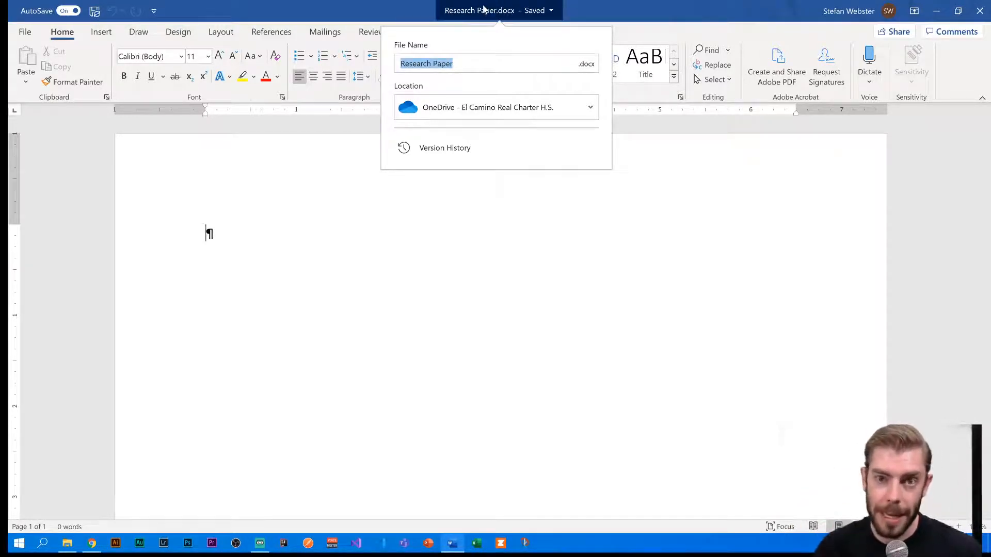
# - Browse the OneDrive folders in Choose a location, then cancel, keeping Research Paper in place
pyautogui.click(493, 109)
pyautogui.scroll(-5, 362, 351)
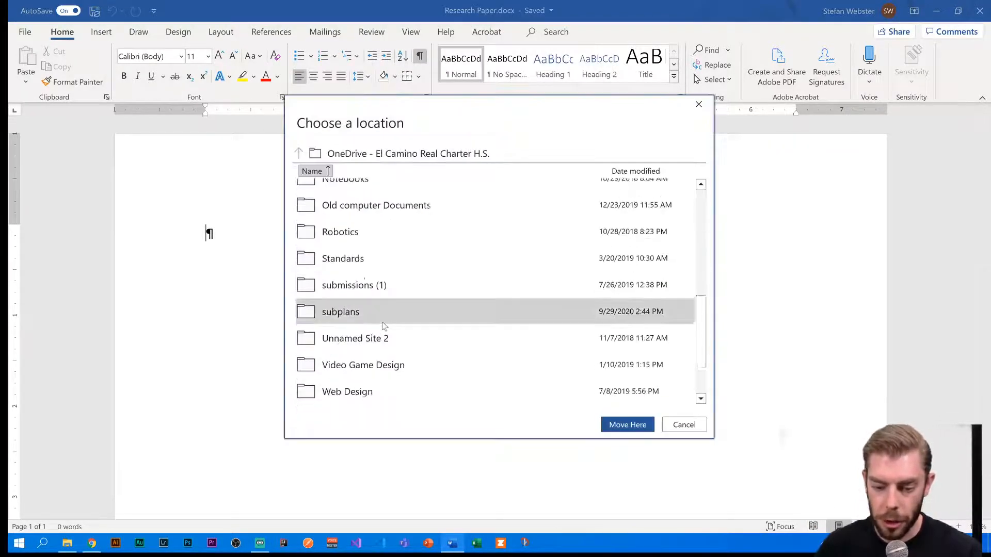
pyautogui.scroll(5, 382, 325)
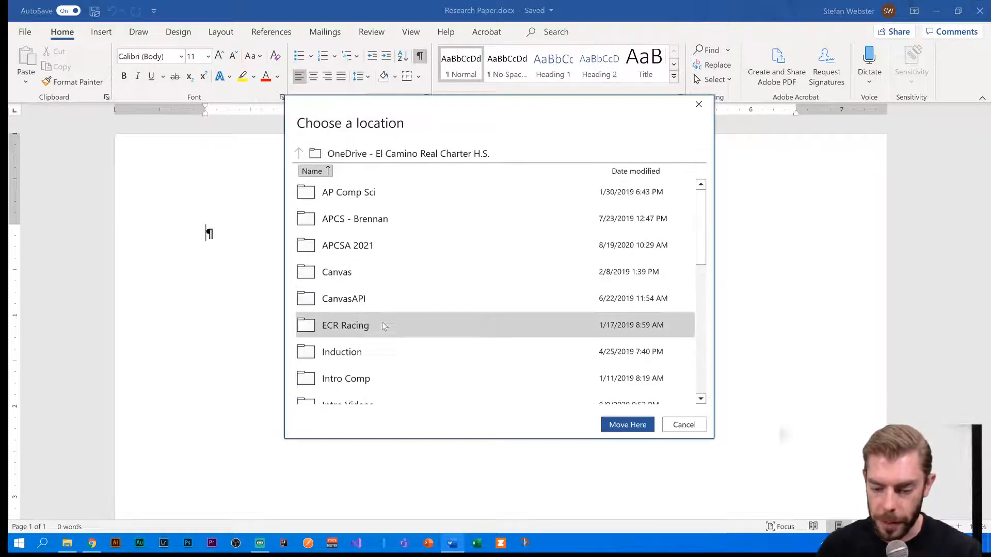
pyautogui.click(689, 426)
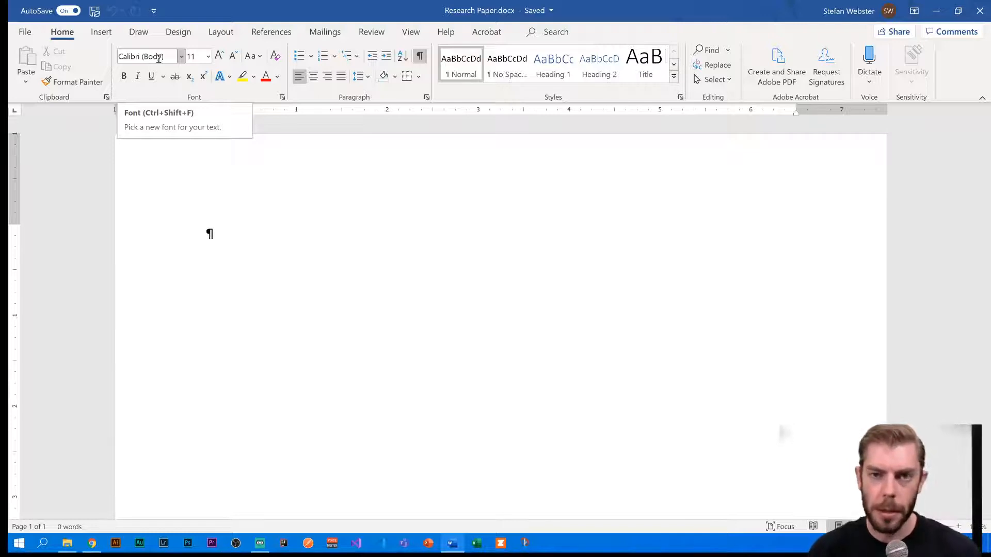
# - Open the Modify Style dialog for the Normal style from the Styles gallery
pyautogui.rightClick(463, 70)
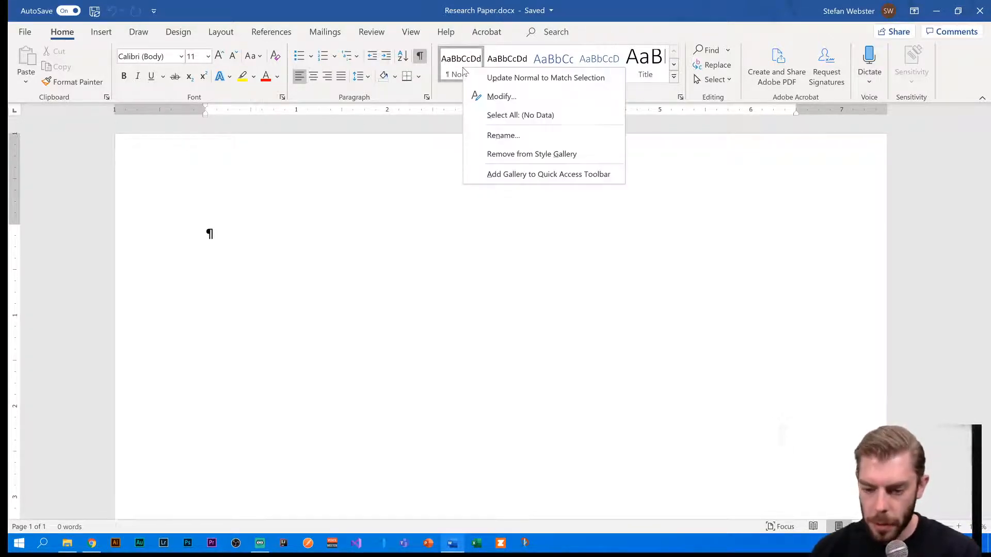
pyautogui.click(472, 96)
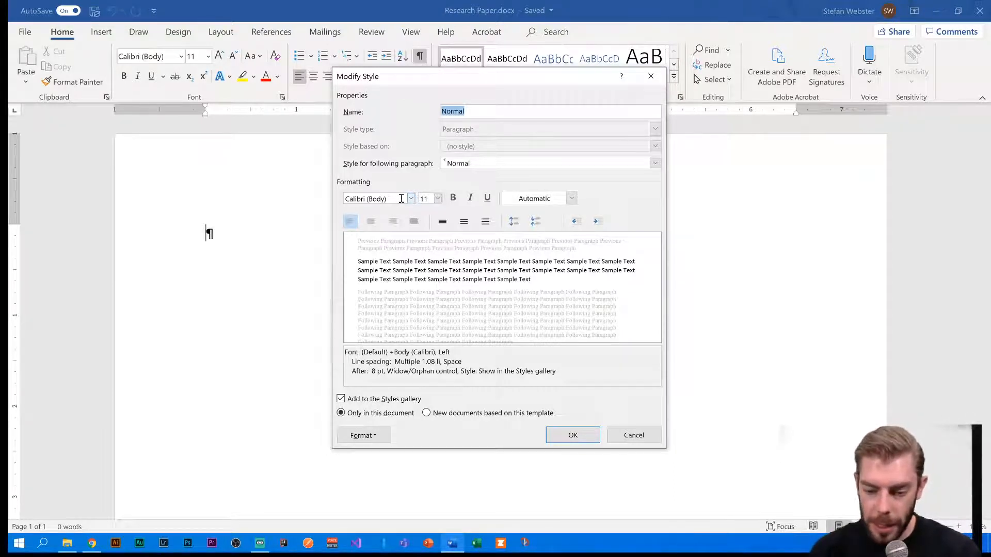
# - Set the Normal style font to Times New Roman, size 12, with double line spacing
pyautogui.click(401, 199)
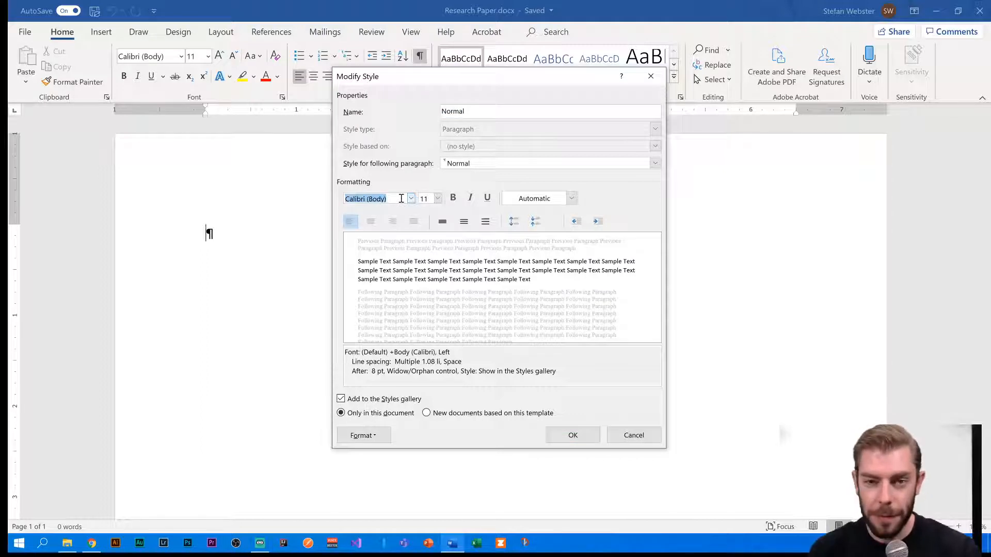
pyautogui.write('Times New Roman')
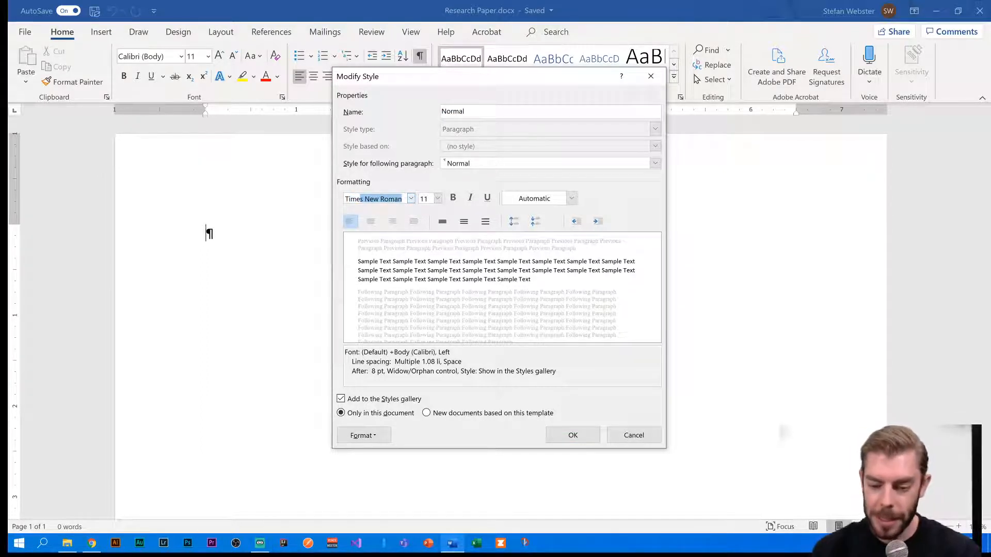
pyautogui.press('Return')
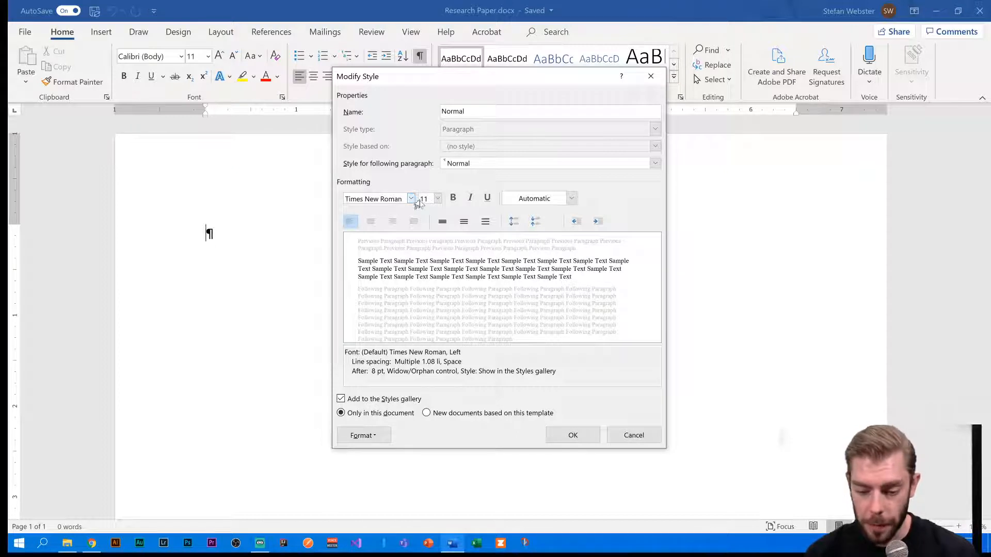
pyautogui.doubleClick(425, 199)
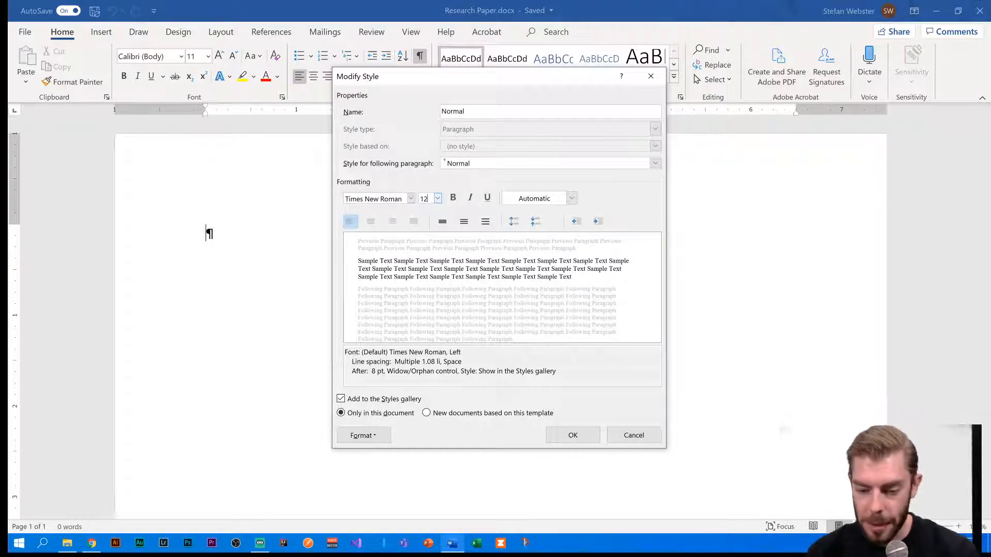
pyautogui.write('12')
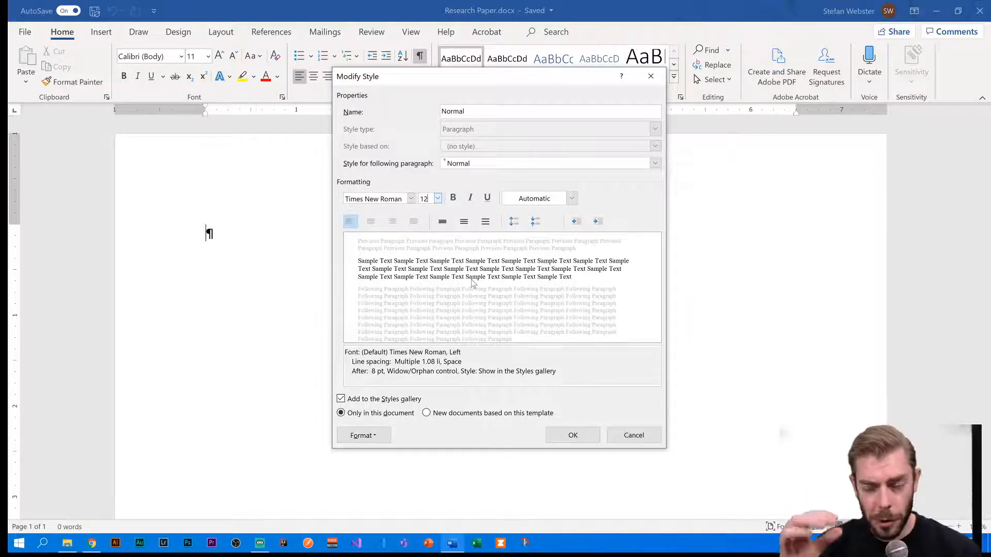
pyautogui.click(486, 223)
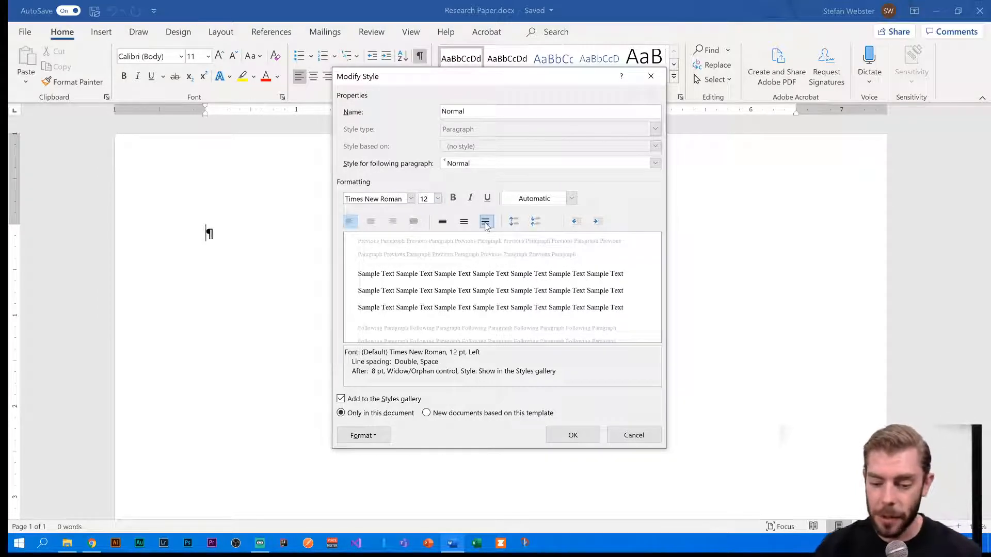
# - Decrease the Normal style's space after paragraphs to 2 pt and apply the modified style
pyautogui.click(535, 224)
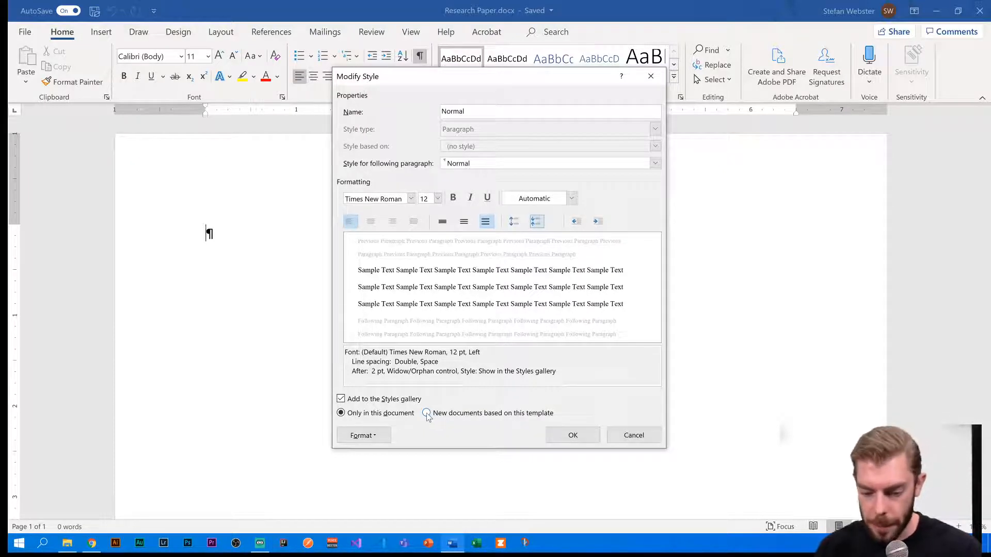
pyautogui.click(572, 438)
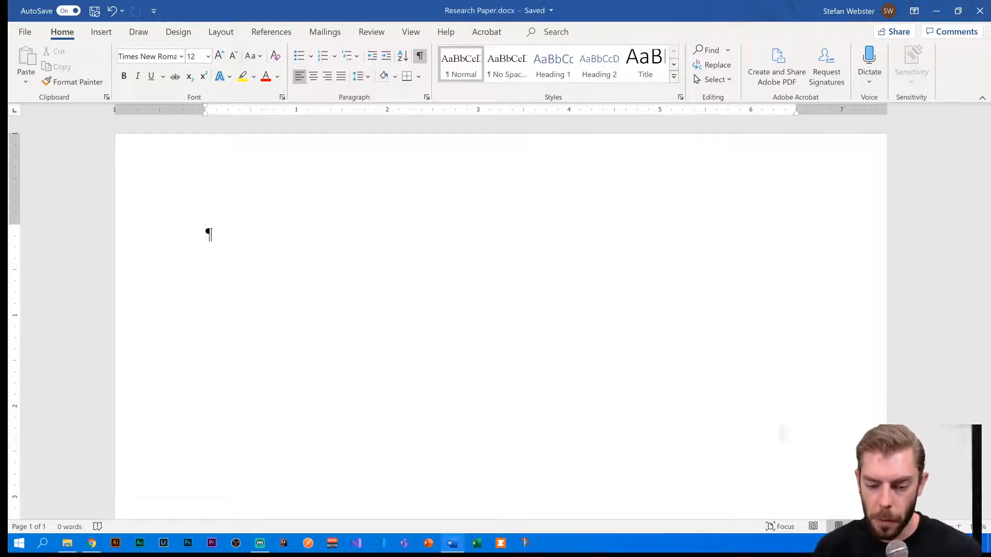
# - Double-click the top margin to edit the Research Paper page header
pyautogui.doubleClick(290, 170)
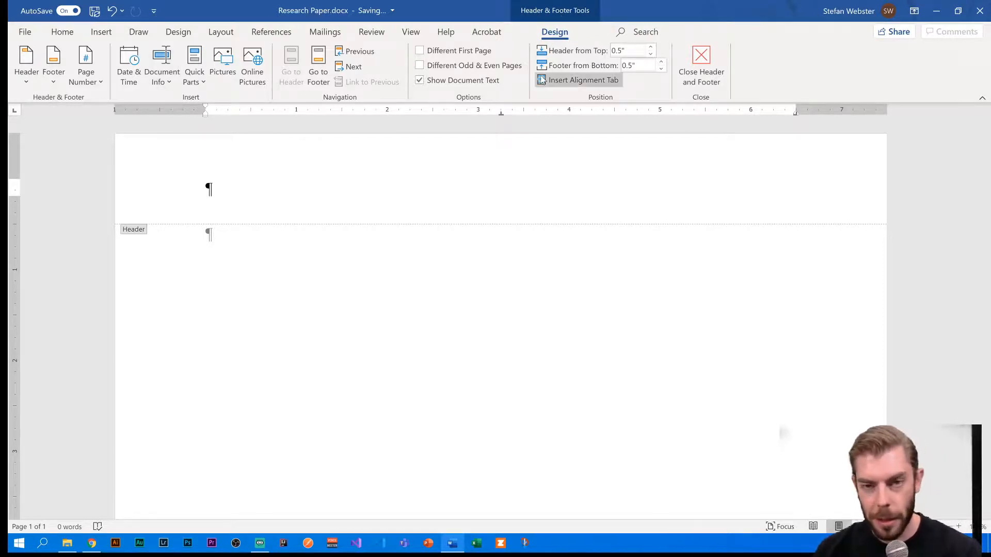
# - Insert a Plain Number 3 page number at the top right of the header
pyautogui.click(86, 74)
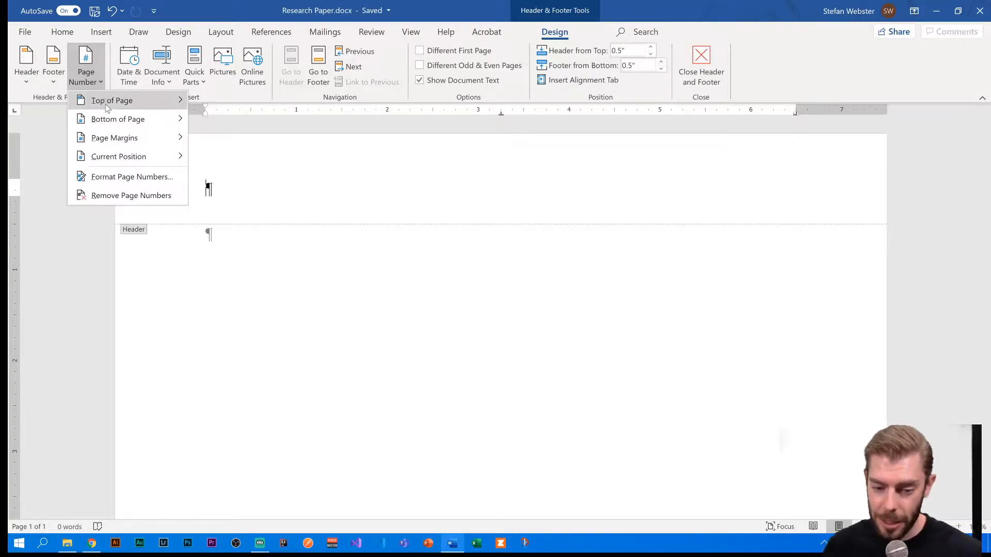
pyautogui.moveTo(154, 102)
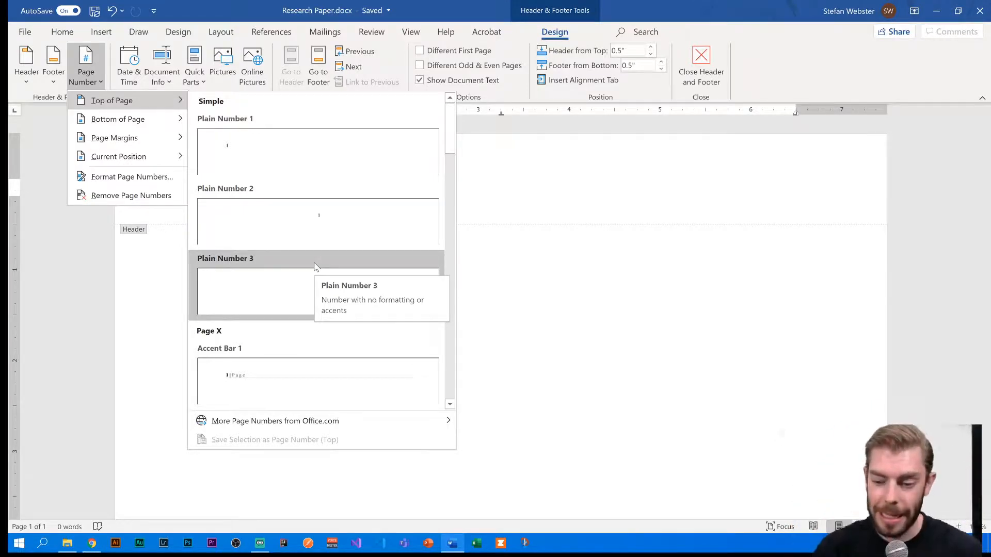
pyautogui.click(316, 266)
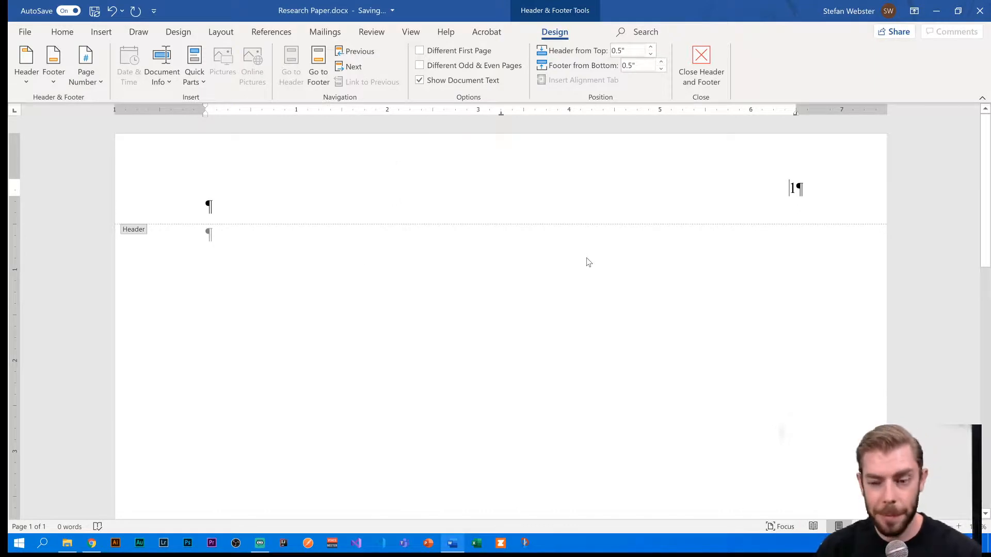
# - Put the author's surname before page number 1 in the header, then return to the body
pyautogui.write('Carter')
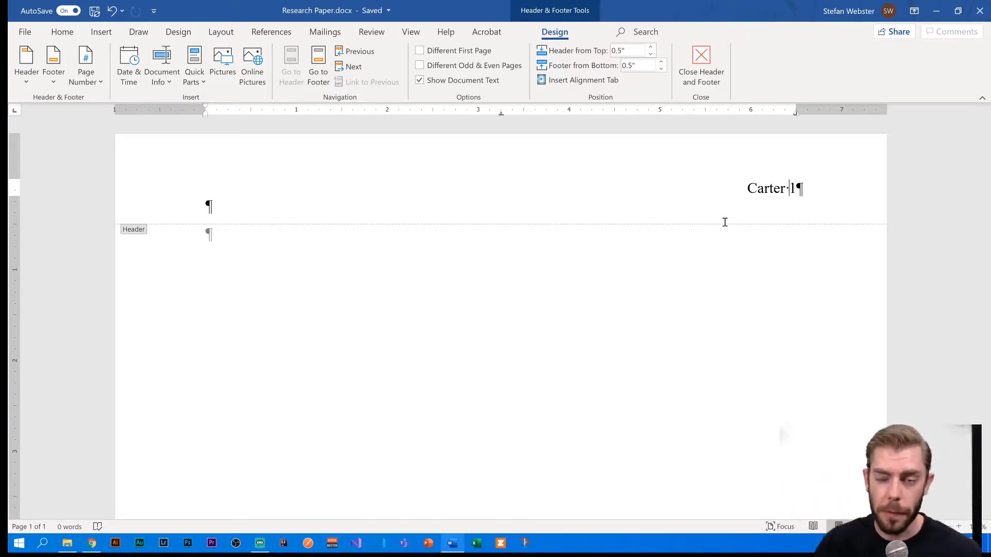
pyautogui.click(790, 189)
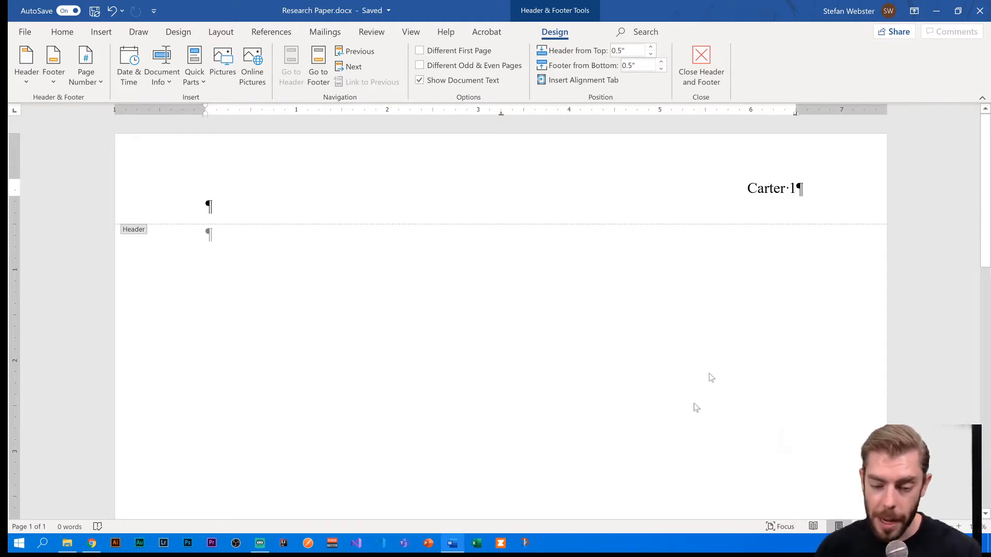
pyautogui.doubleClick(546, 329)
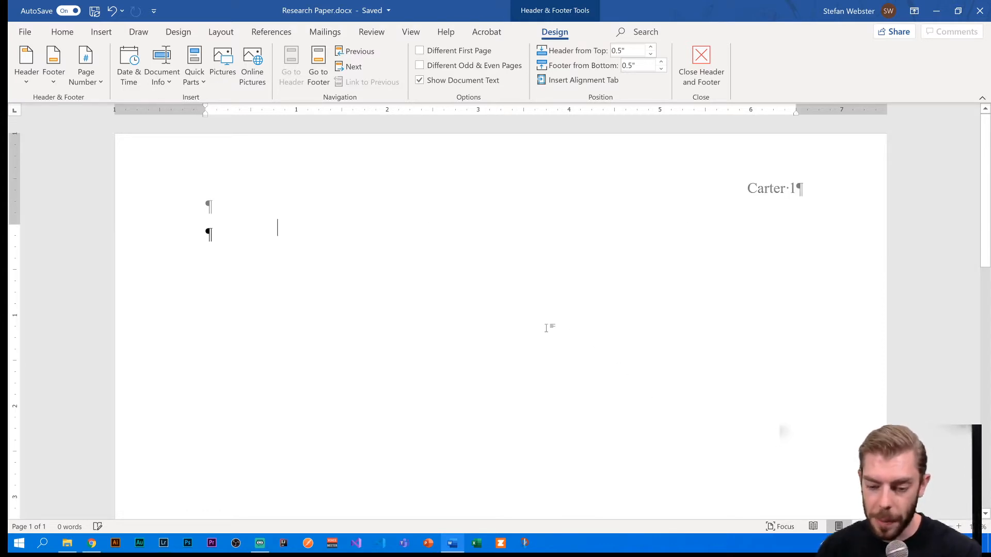